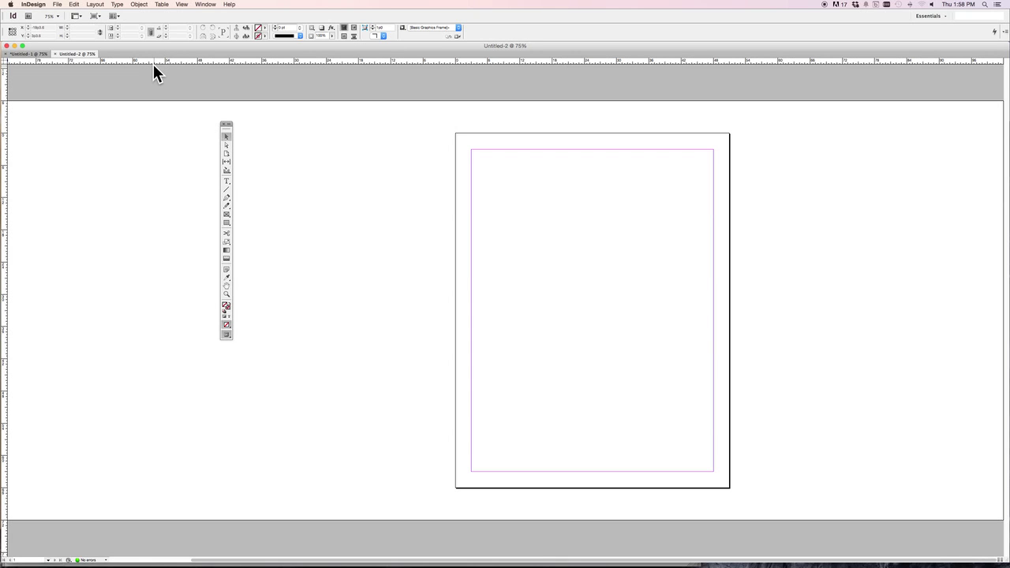
- Open the File menu to reach the New Document command
click(58, 6)
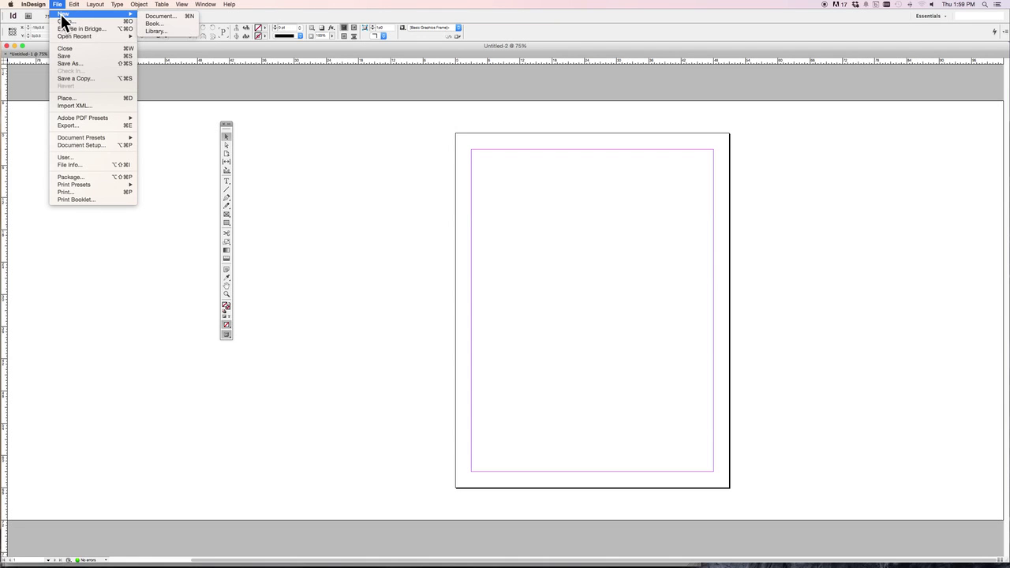
- Start a new single-sided document, turning off Facing Pages, with page width set in inches
click(161, 18)
key(super+n)
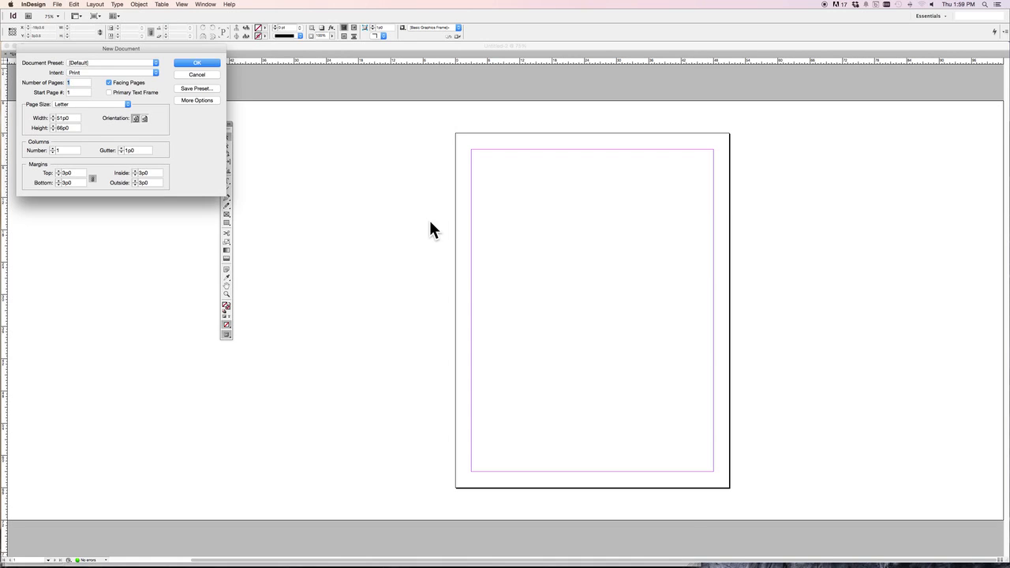
click(108, 83)
double_click(74, 118)
text(17)
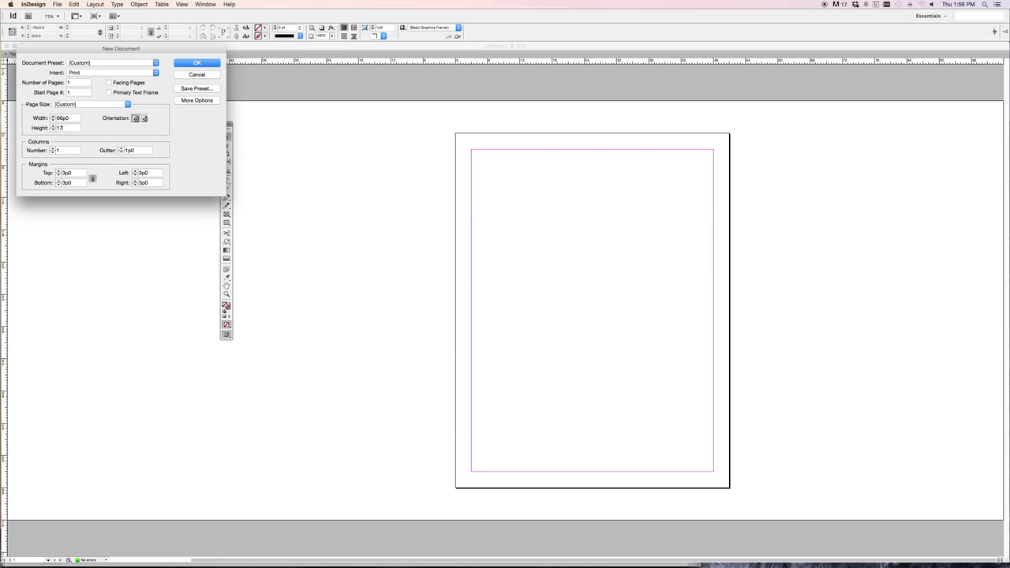
text(in)
- Keep portrait orientation and lower the linked margins to 0 for the tabloid document
click(145, 119)
click(134, 119)
click(57, 174)
click(57, 174)
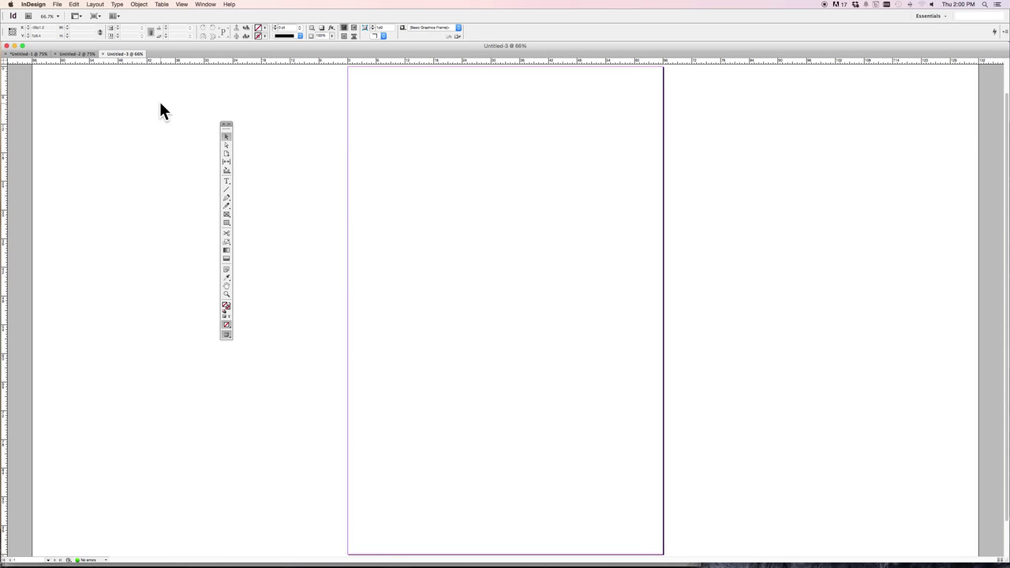
- Zoom out to 50% to see the whole tabloid page
key(super+minus)
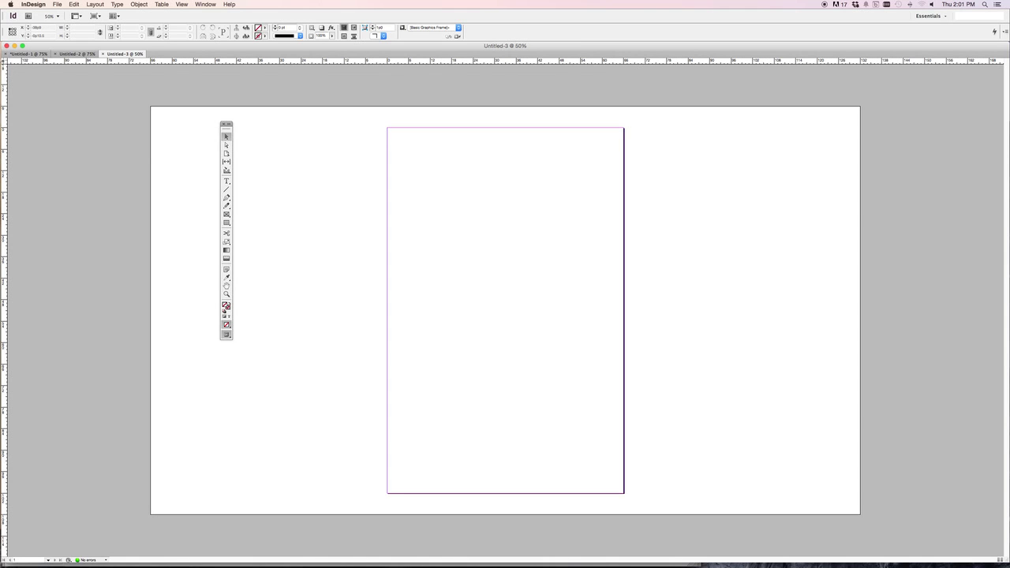
- Switch the ruler units from picas to inches
right_click(2, 62)
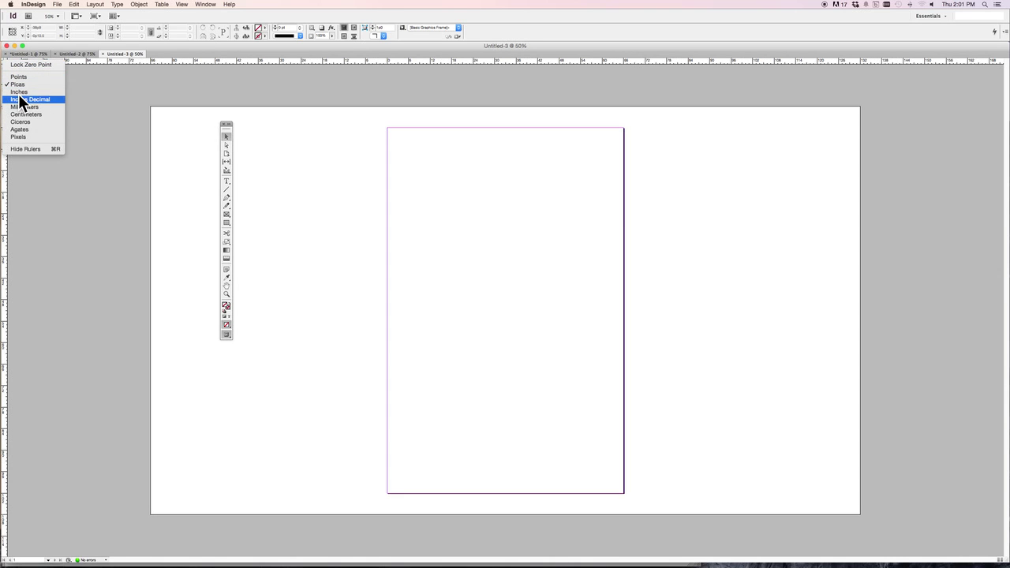
click(18, 93)
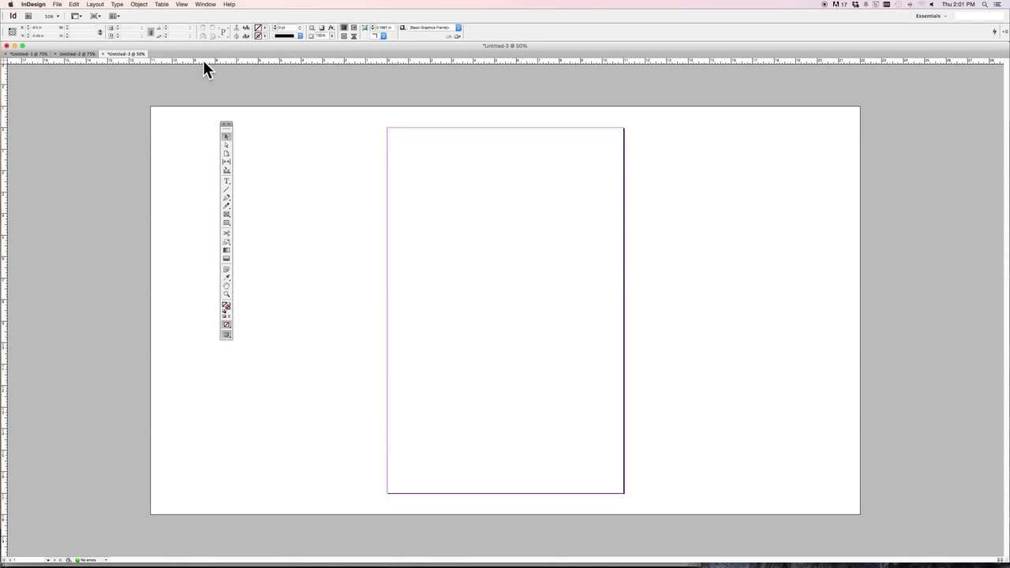
mouse_move(204, 62)
mouse_down()
mouse_move(246, 212)
mouse_move(288, 296)
mouse_move(286, 357)
mouse_move(289, 294)
mouse_up()
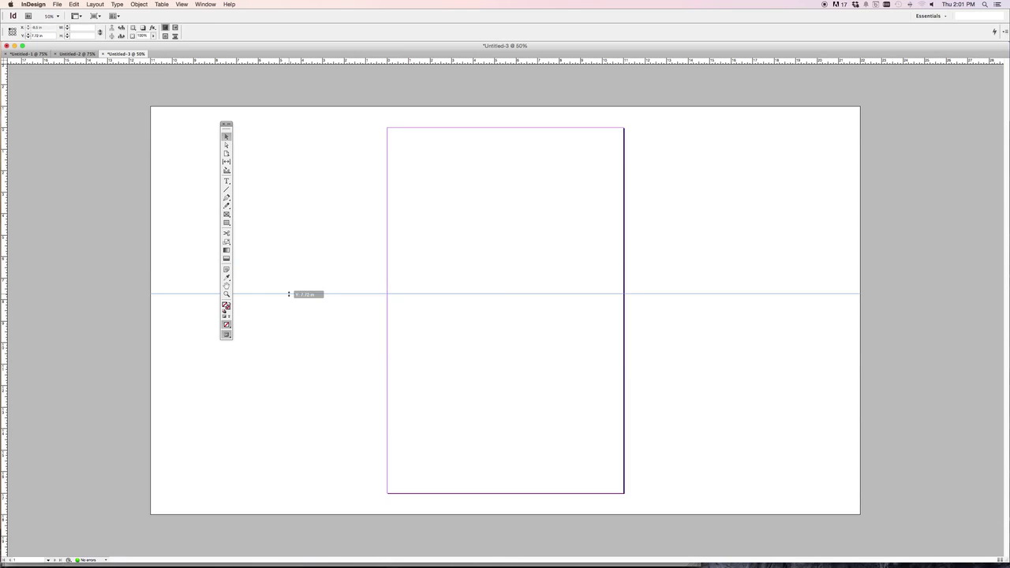
drag(289, 294, 289, 294)
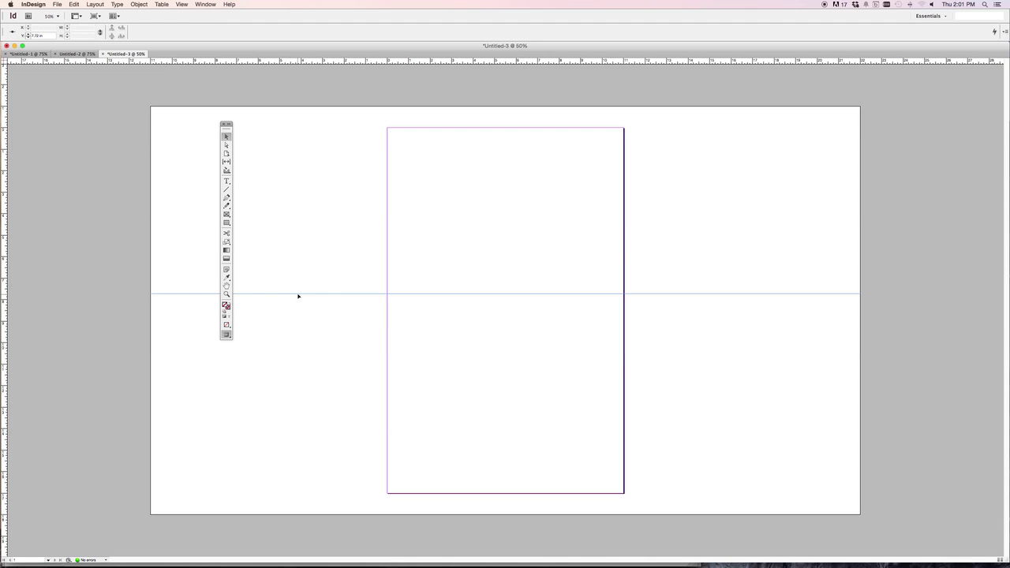
drag(297, 296, 293, 62)
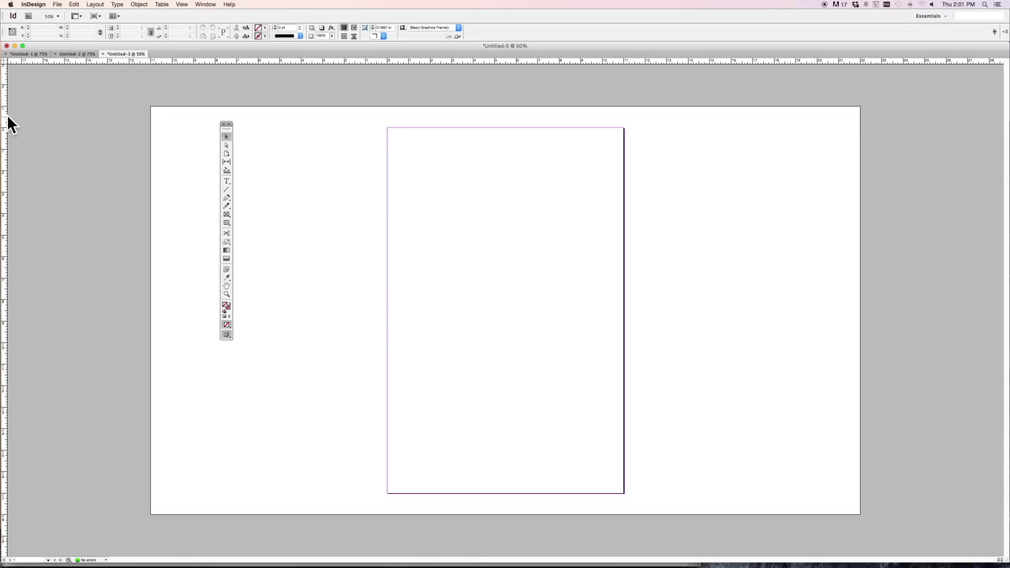
mouse_move(5, 123)
mouse_down()
mouse_move(161, 121)
mouse_move(543, 165)
mouse_move(3, 151)
mouse_up()
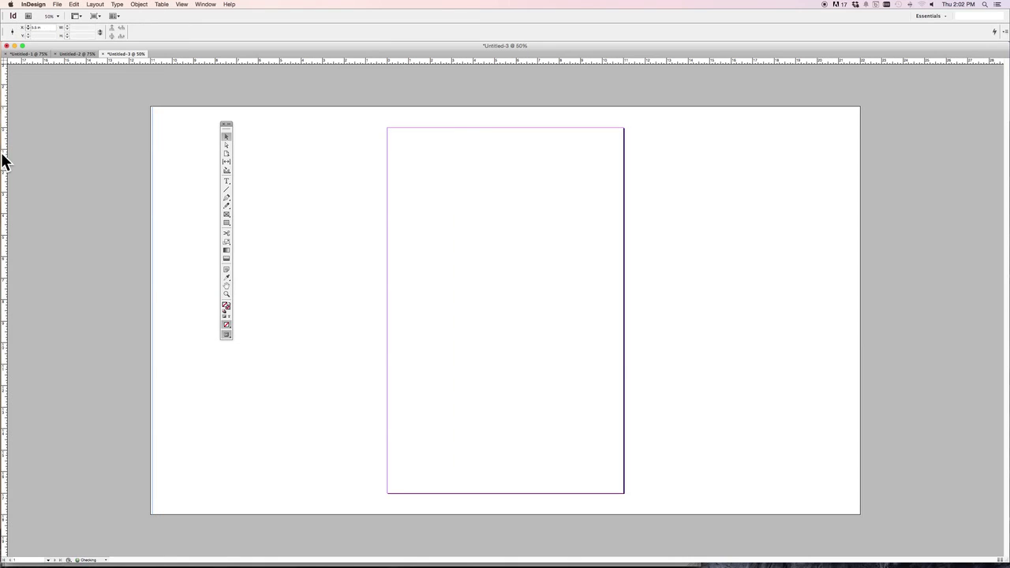